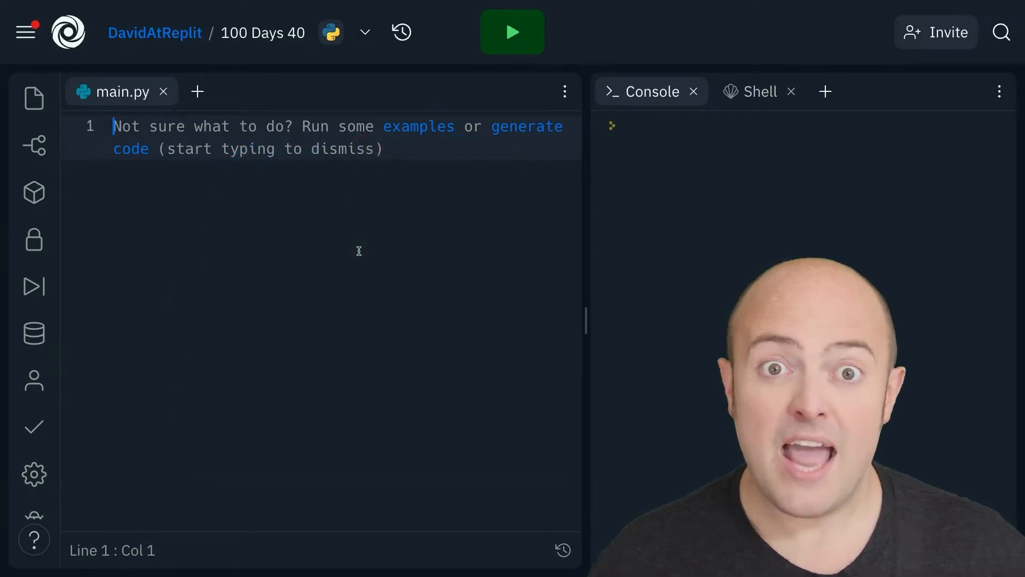
{"action": "type", "text": "myUser"}
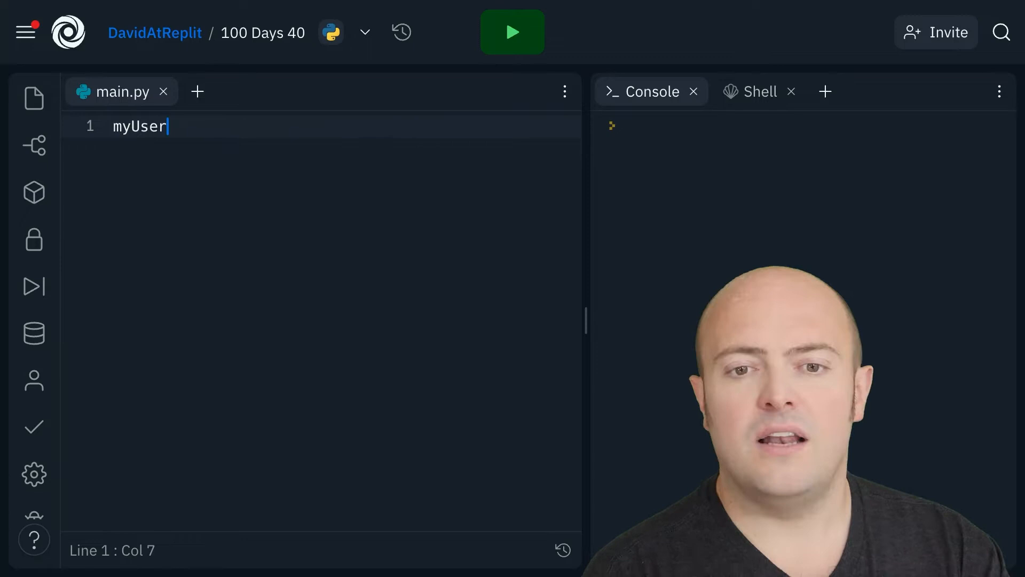
{"action": "type", "text": " = { \"name\": \"David\","}
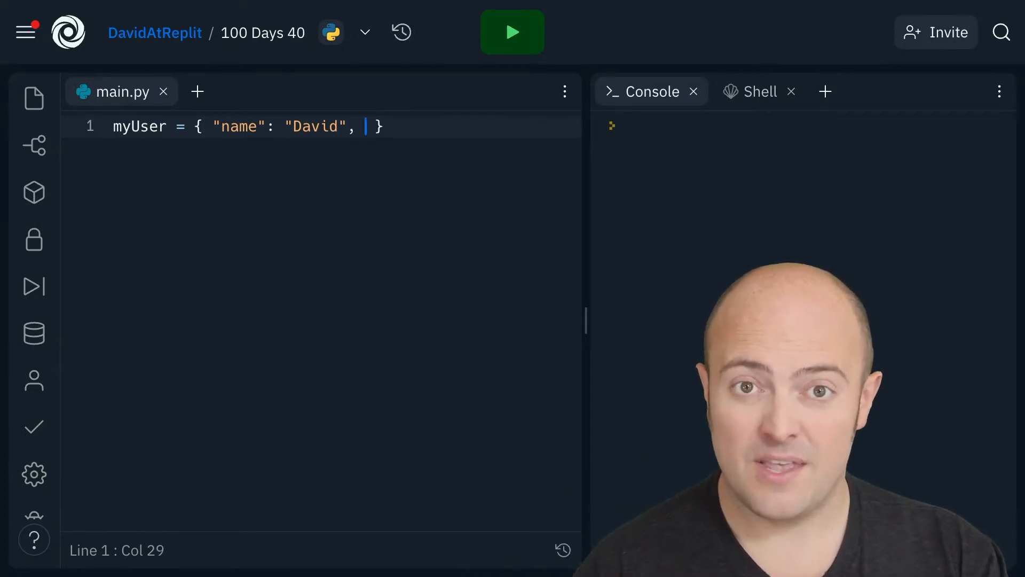
{"action": "type", "text": "\""}
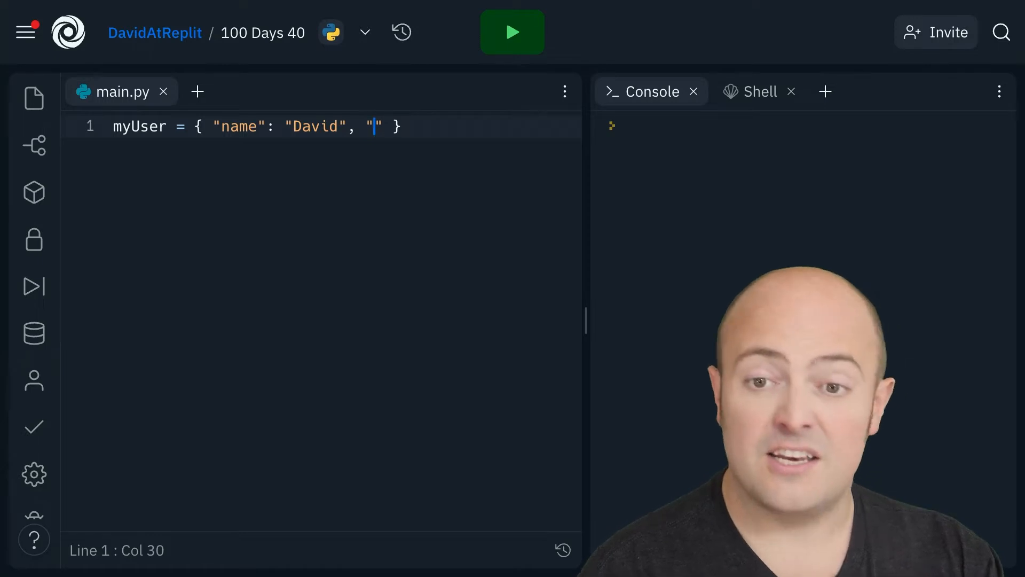
{"action": "type", "text": "age\": "}
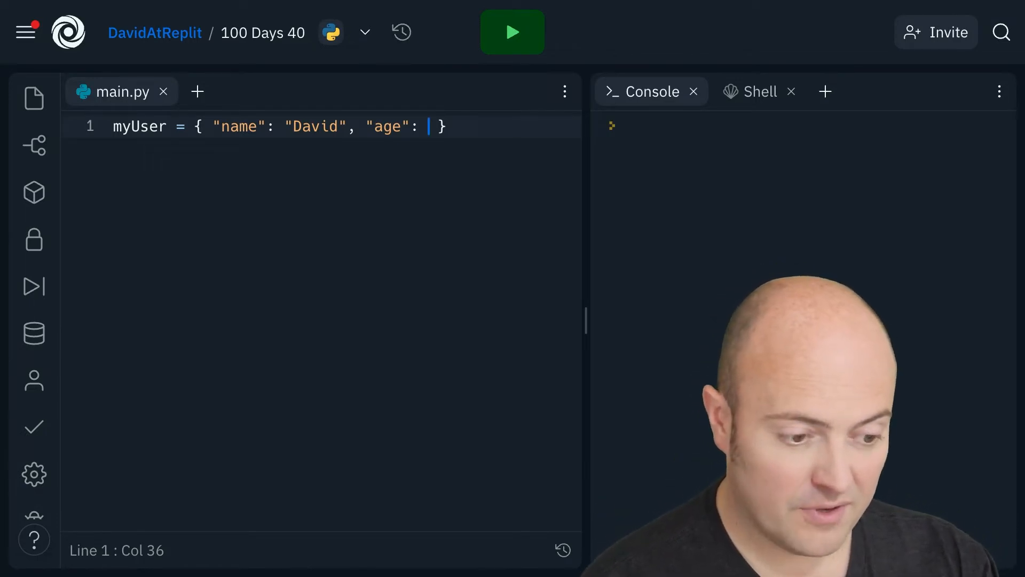
{"action": "type", "text": "128"}
Leave a blank line below the myUser dictionary before the print statement on line 3
{"action": "key", "text": "End"}
{"action": "key", "text": "Return"}
{"action": "key", "text": "Return"}
{"action": "type", "text": "print"}
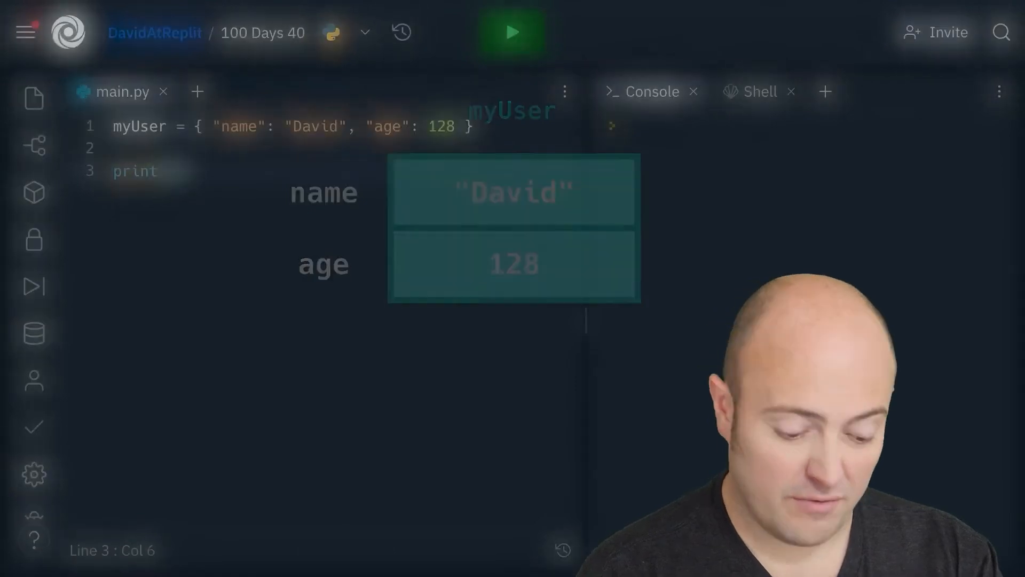
{"action": "type", "text": "(myUser["}
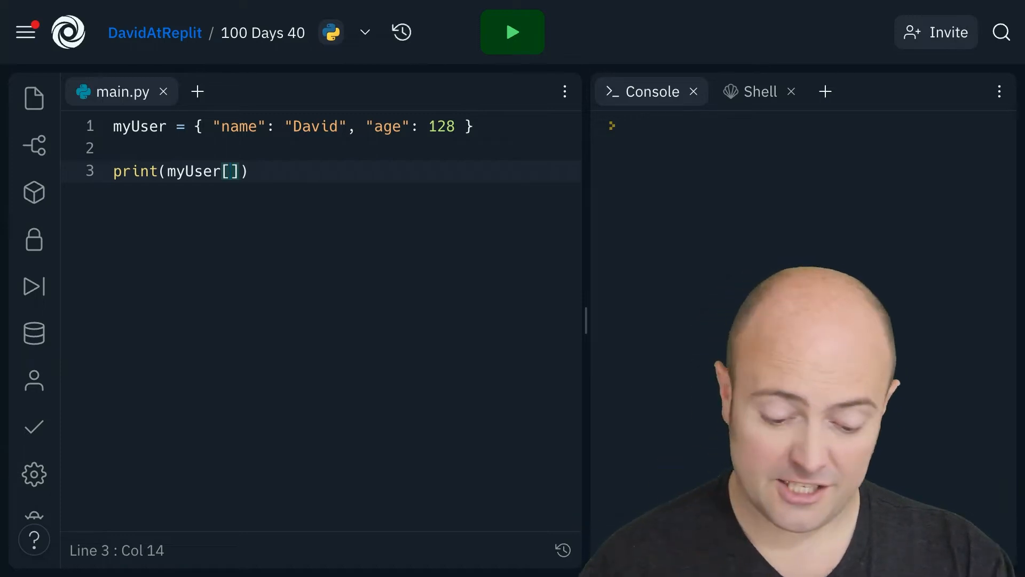
{"action": "type", "text": "\""}
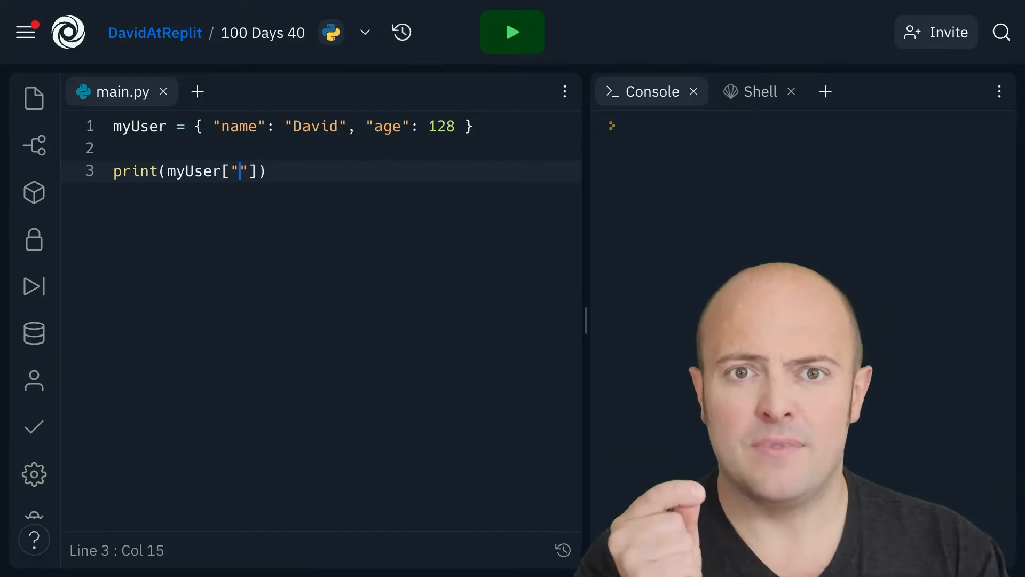
{"action": "type", "text": "age"}
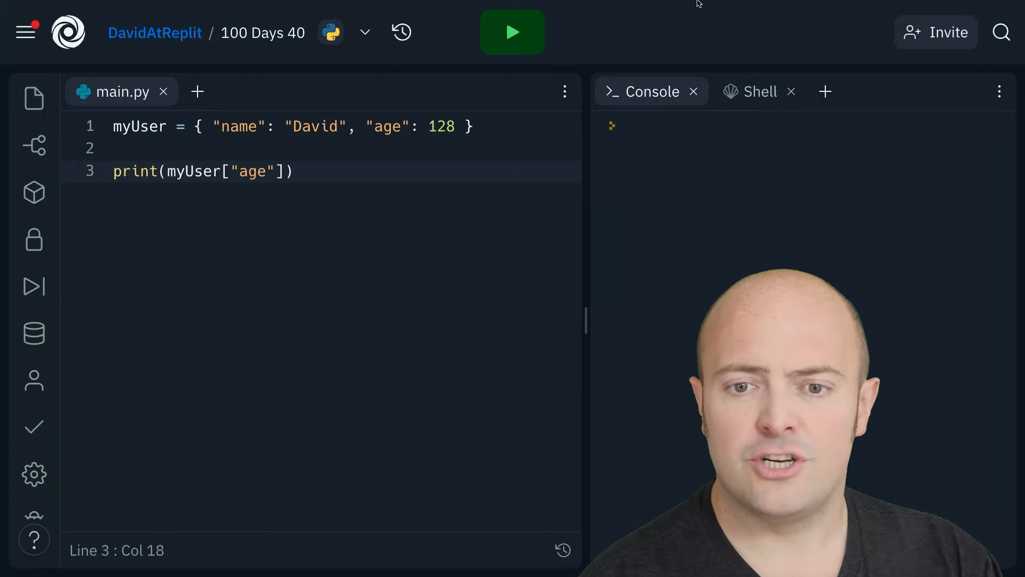
Run to print the age 128, then switch the key to "name" and run to print David
{"action": "left_click", "coordinate": [498, 48]}
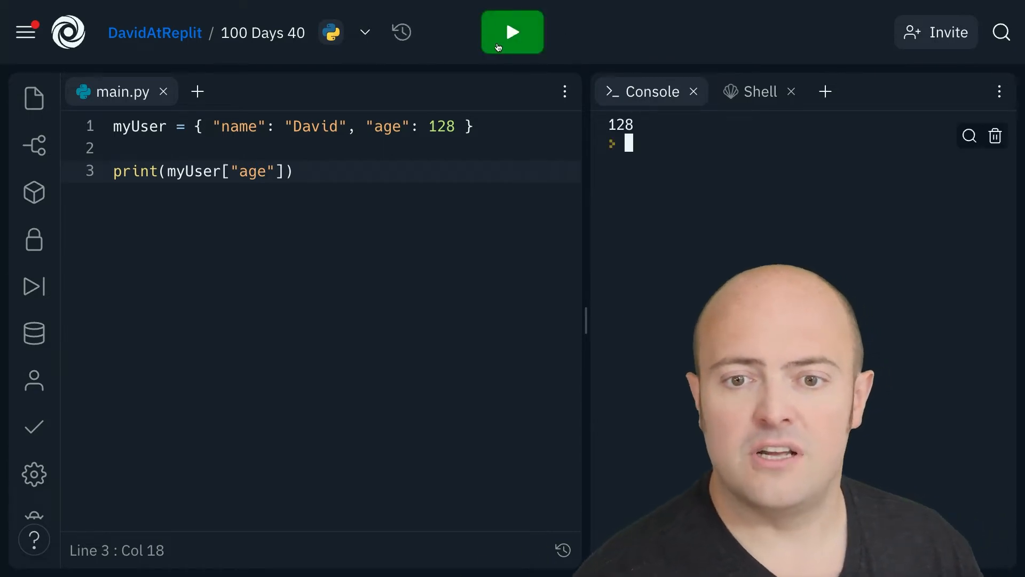
{"action": "double_click", "coordinate": [253, 172]}
{"action": "type", "text": "name"}
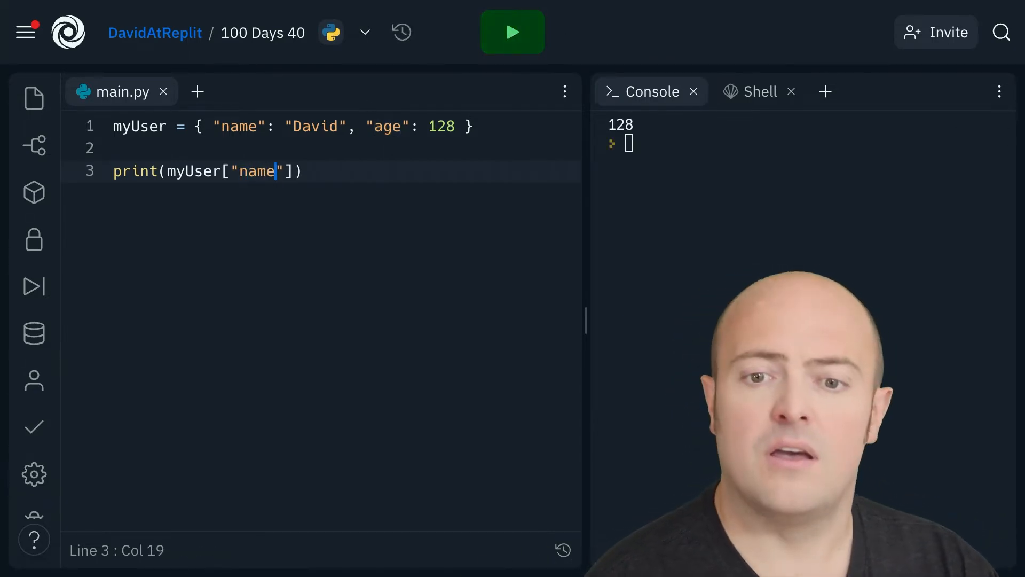
{"action": "left_click", "coordinate": [512, 34]}
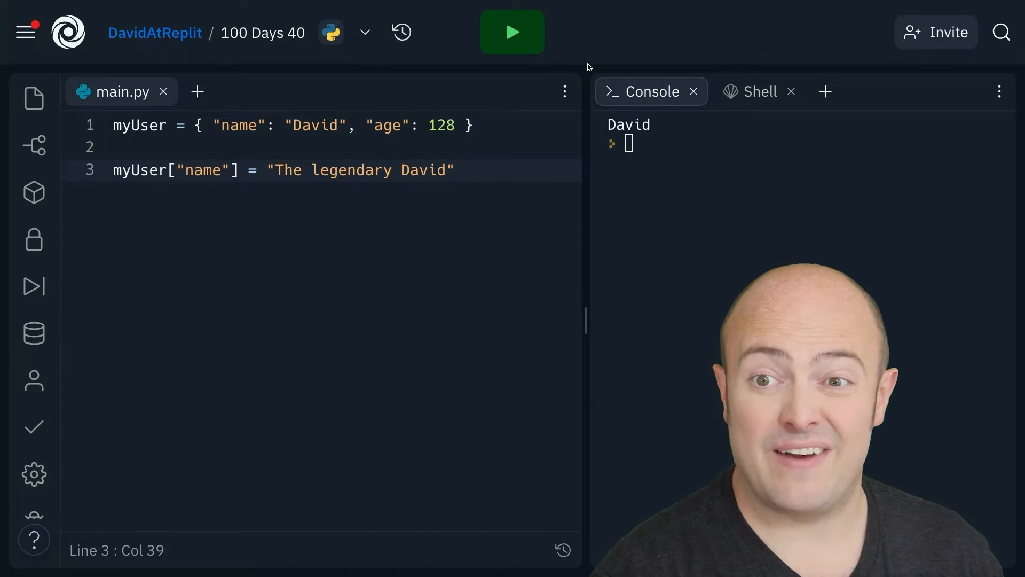
Run after the name change, add print(myUser) on a new line and run to show the updated dictionary
{"action": "left_click", "coordinate": [507, 47]}
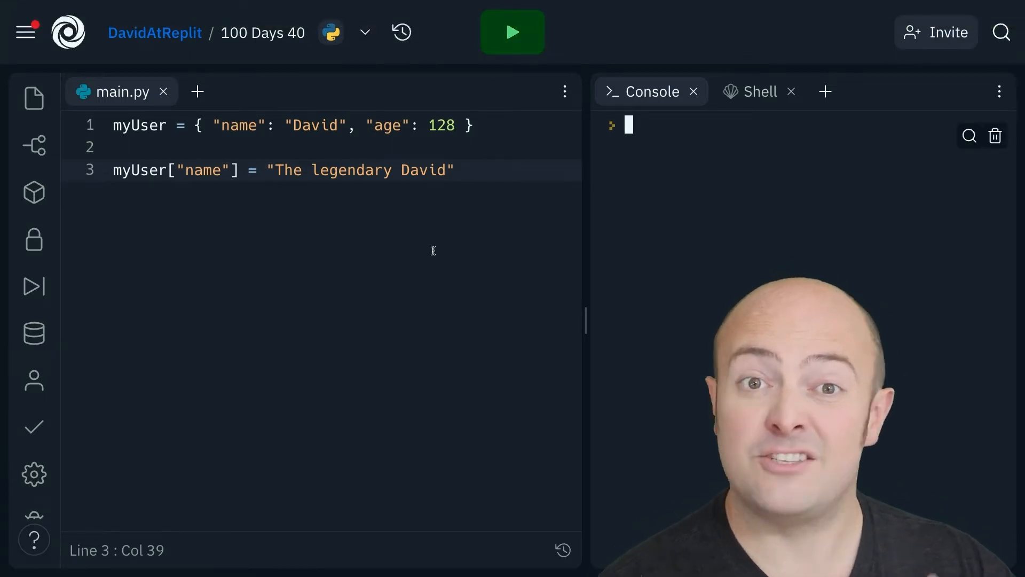
{"action": "left_click", "coordinate": [489, 211]}
{"action": "key", "text": "Return"}
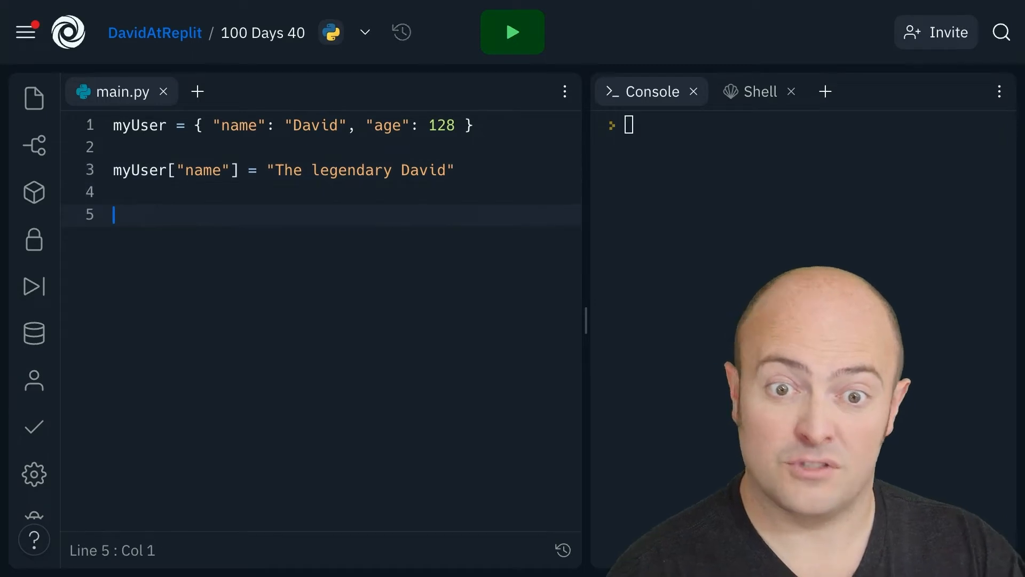
{"action": "type", "text": "print(myUser"}
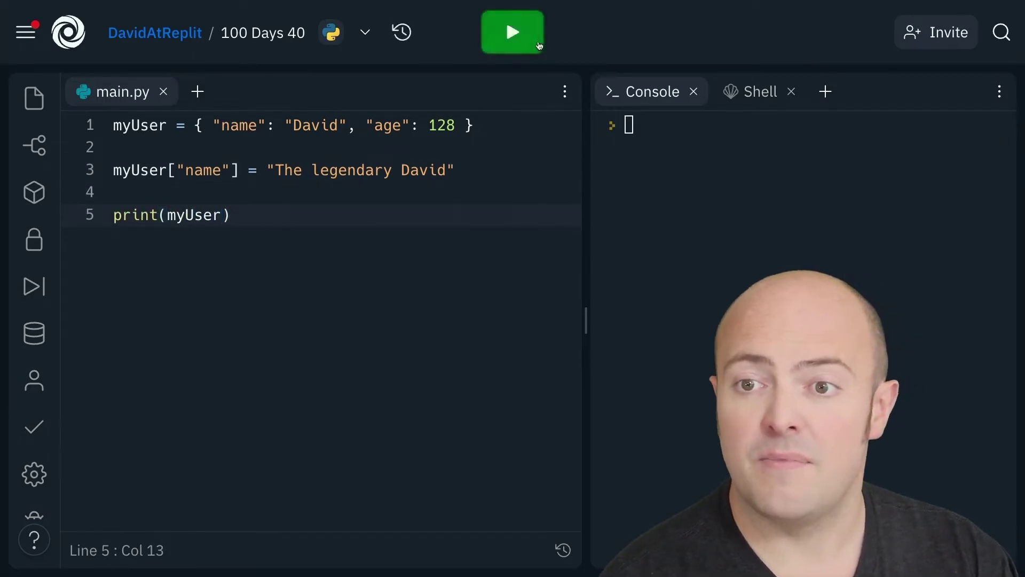
{"action": "left_click", "coordinate": [537, 42]}
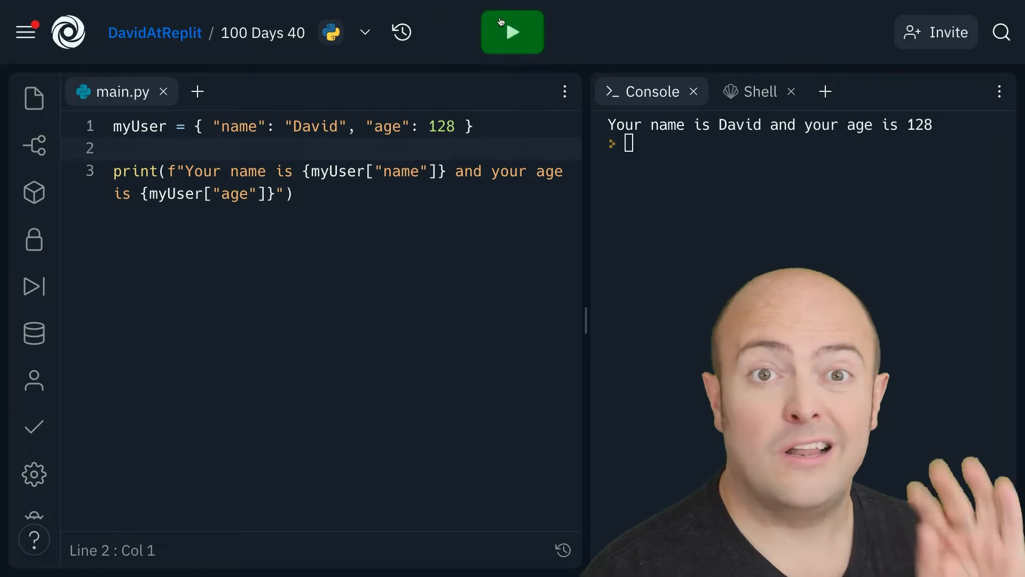
Run the f-string print with double-quoted keys, producing a SyntaxError on line 3
{"action": "left_click", "coordinate": [526, 33]}
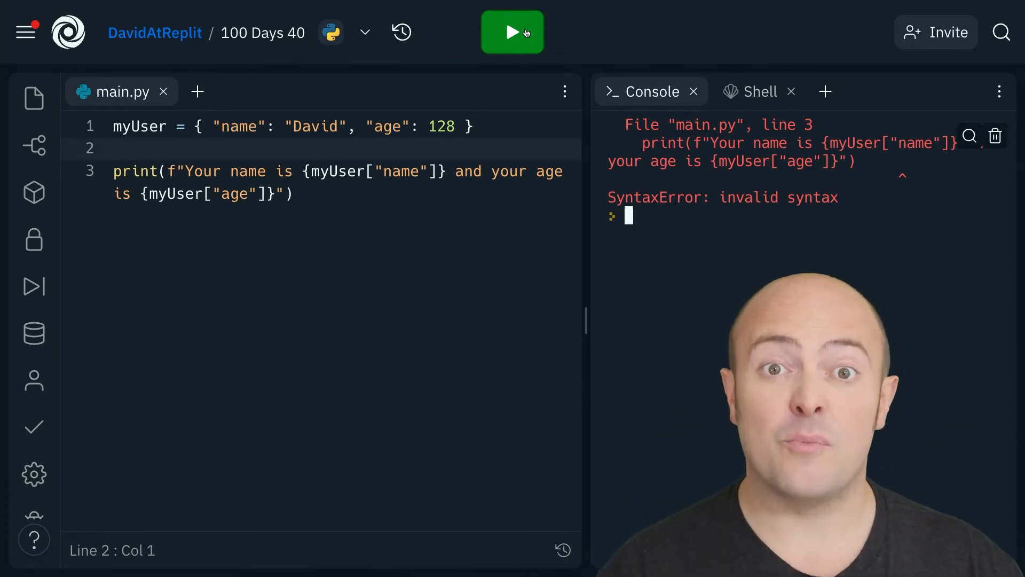
Quote the f-string's name and age keys with single quotes and run the fixed program
{"action": "left_click", "coordinate": [427, 172]}
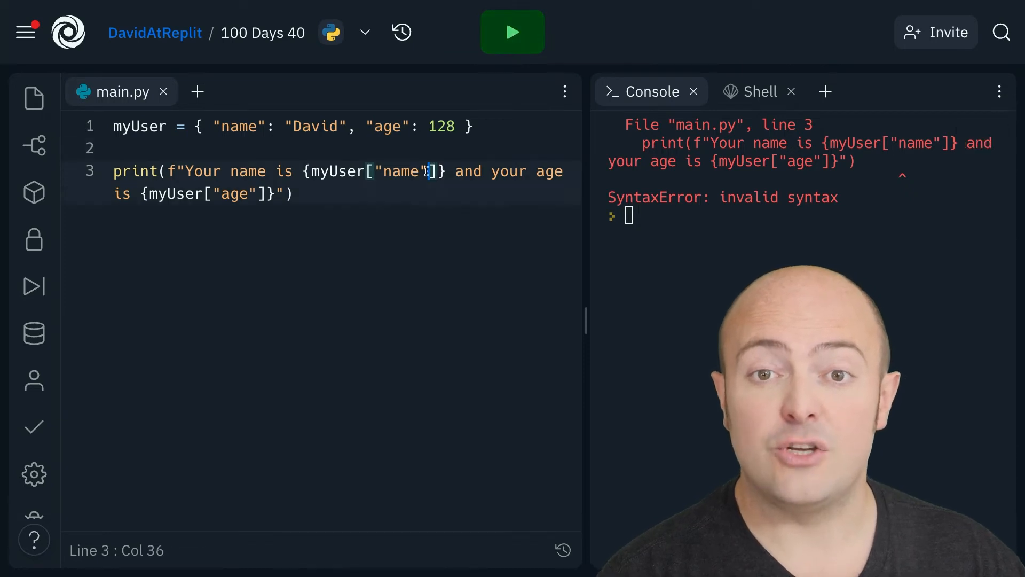
{"action": "key", "text": "BackSpace"}
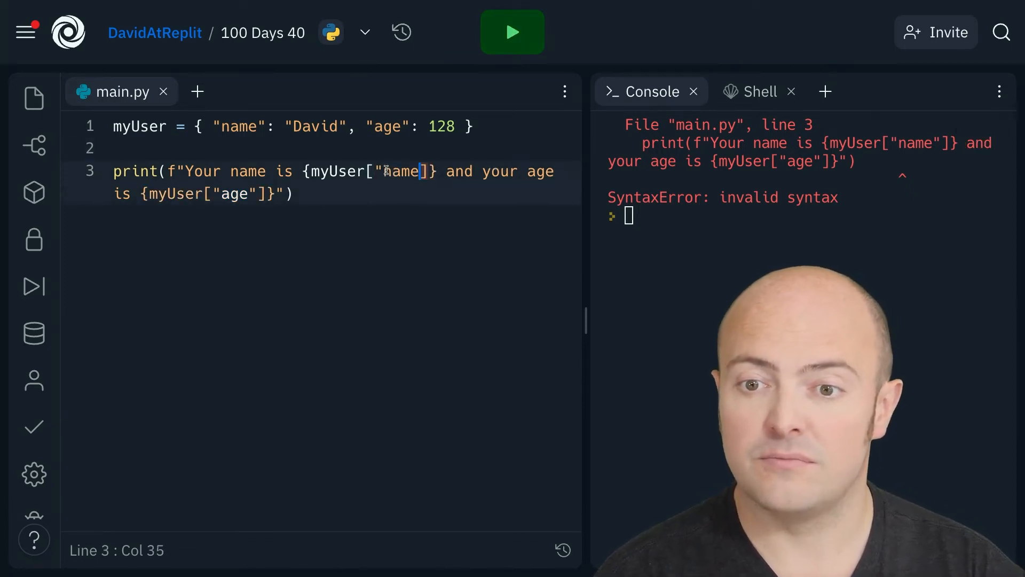
{"action": "left_click", "coordinate": [454, 207]}
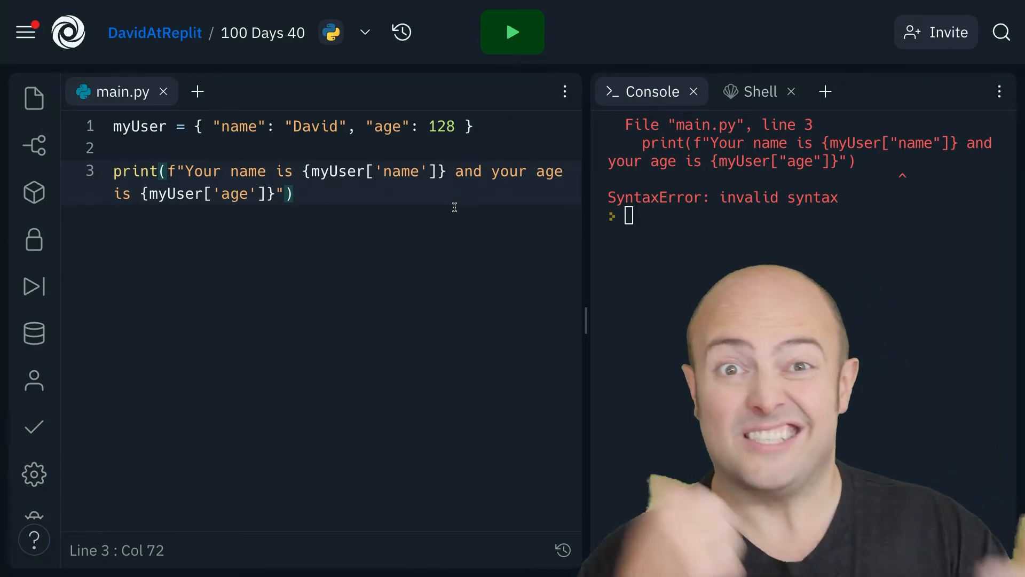
{"action": "left_click", "coordinate": [494, 18]}
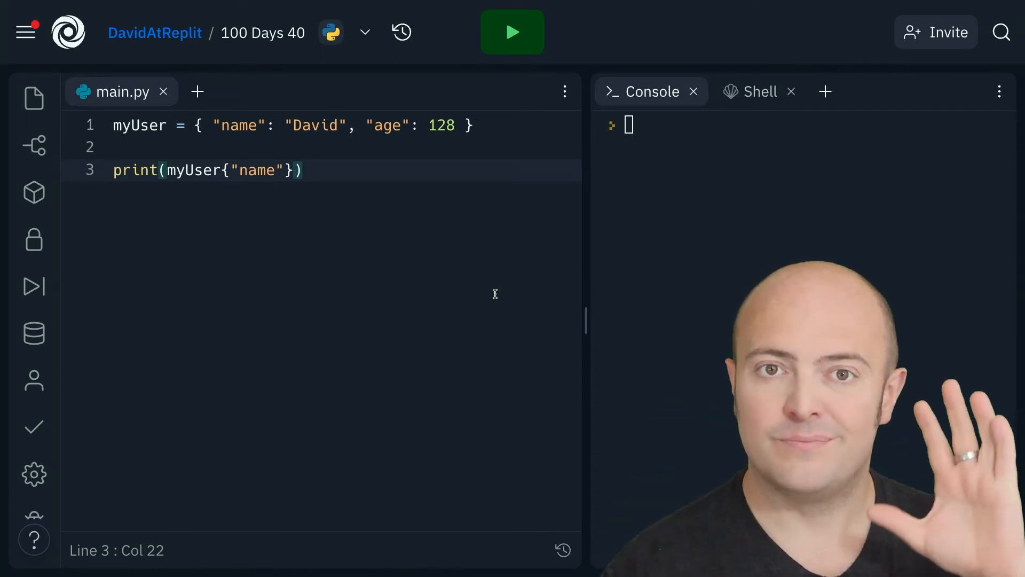
Run the curly-brace lookup to see the error, then rewrite it as print(myUser["name"])
{"action": "left_click", "coordinate": [517, 32]}
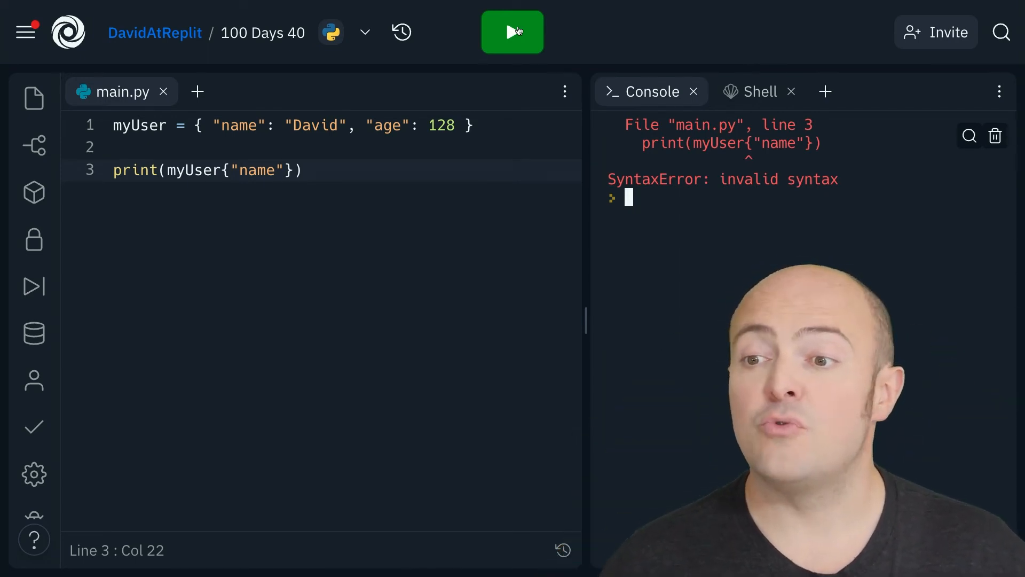
{"action": "left_click", "coordinate": [288, 171]}
{"action": "key", "text": "BackSpace"}
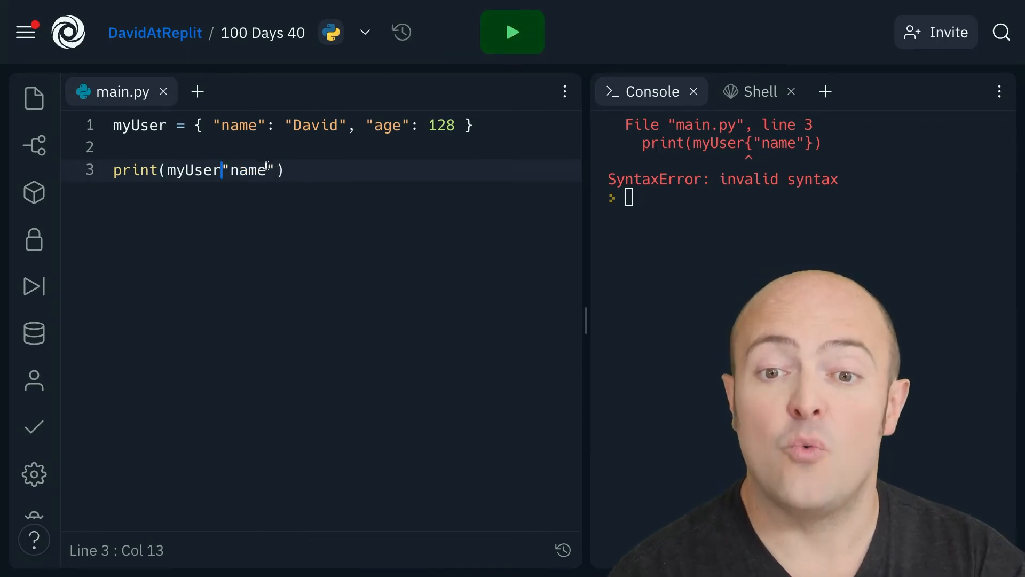
{"action": "left_click_drag", "start_coordinate": [274, 170], "coordinate": [229, 171]}
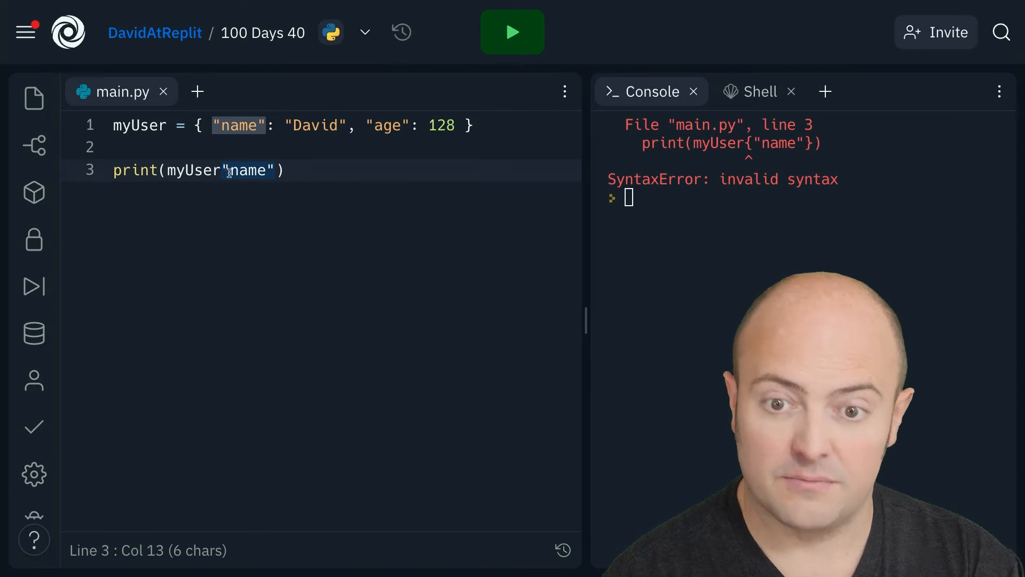
{"action": "type", "text": "["}
{"action": "key", "text": "ctrl+Return"}
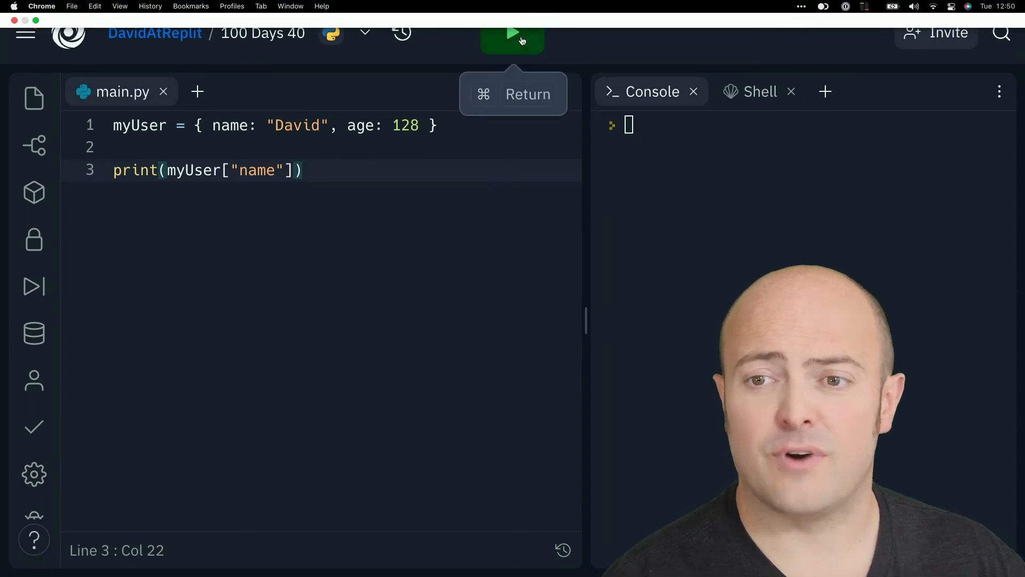
Run with unquoted keys to see the NameError, then wrap name and age in double quotes on line 1
{"action": "left_click", "coordinate": [513, 25]}
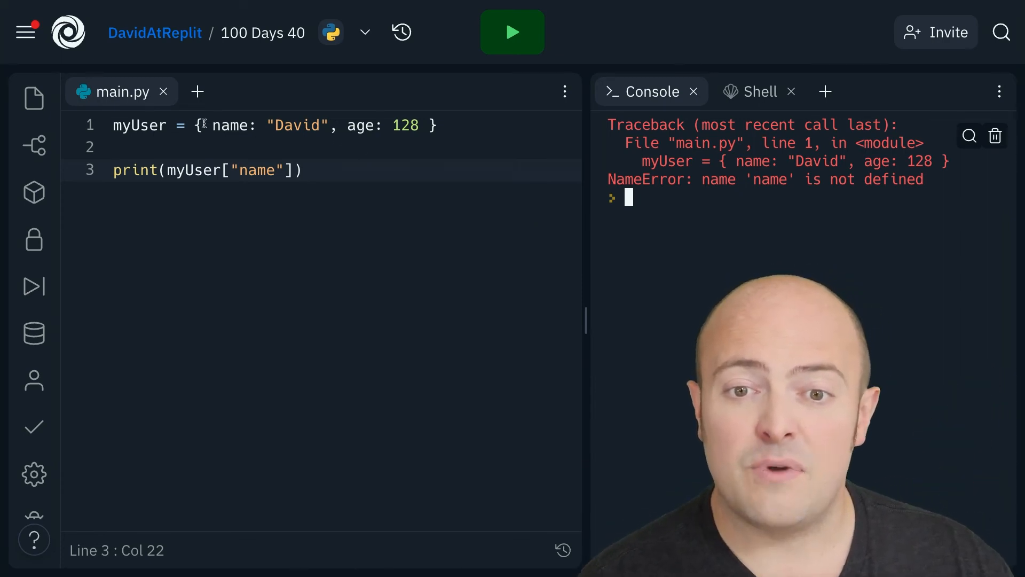
{"action": "left_click_drag", "start_coordinate": [212, 126], "coordinate": [240, 125]}
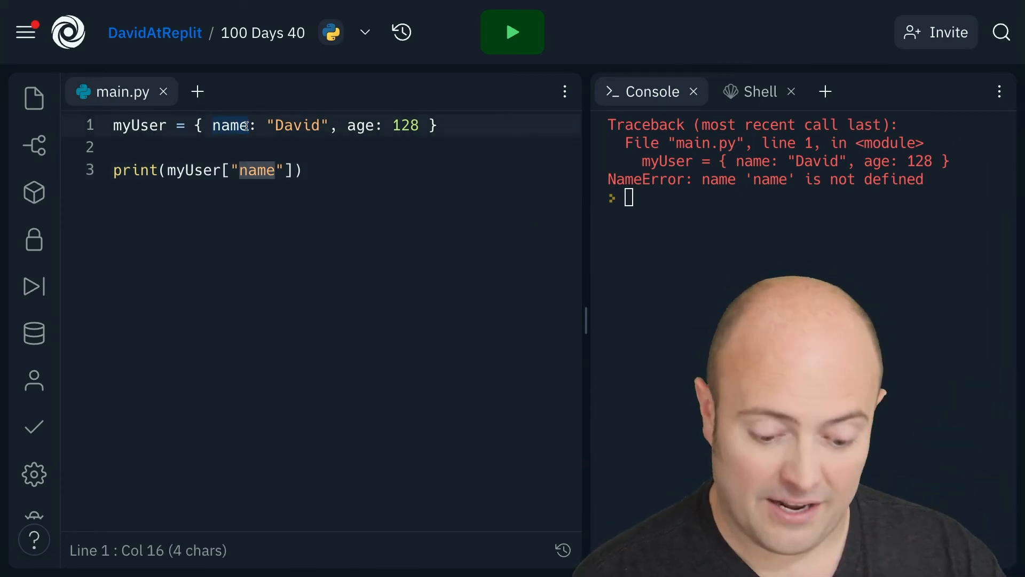
{"action": "type", "text": "\": "}
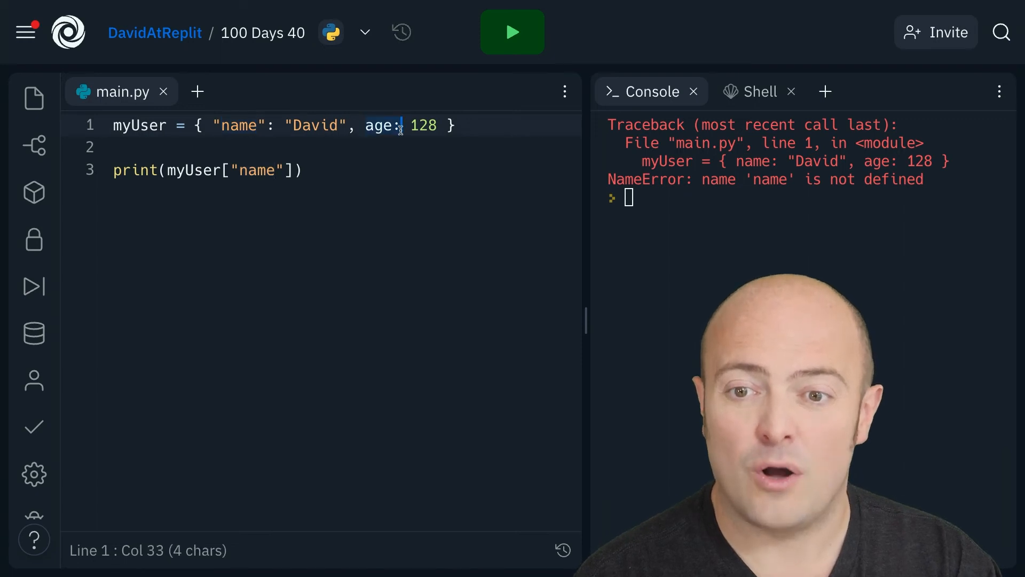
{"action": "type", "text": "\""}
{"action": "key", "text": "ctrl+Return"}
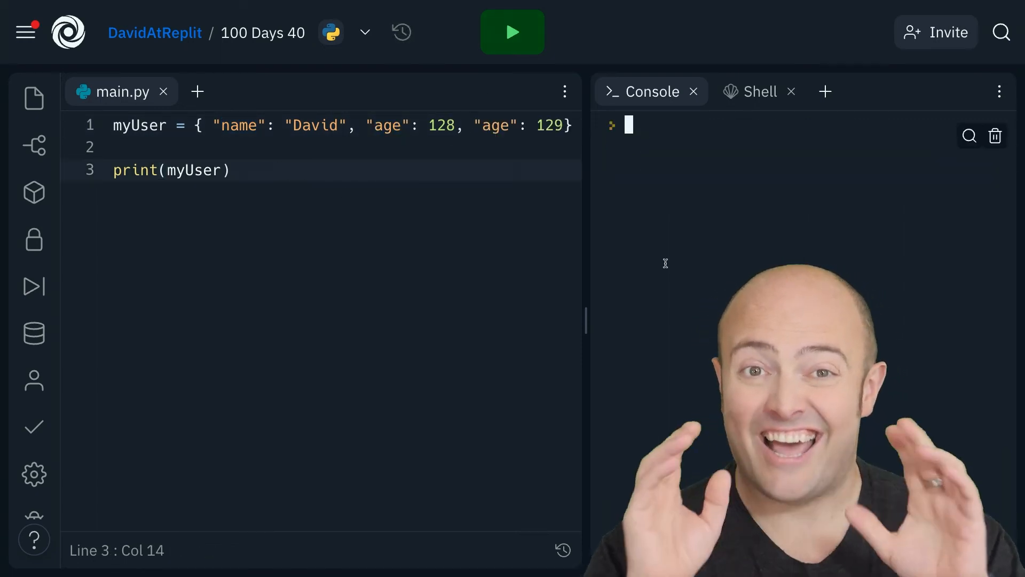
Run to print {'name': 'David', 'age': 129}, showing only the later age value is kept
{"action": "left_click", "coordinate": [534, 18]}
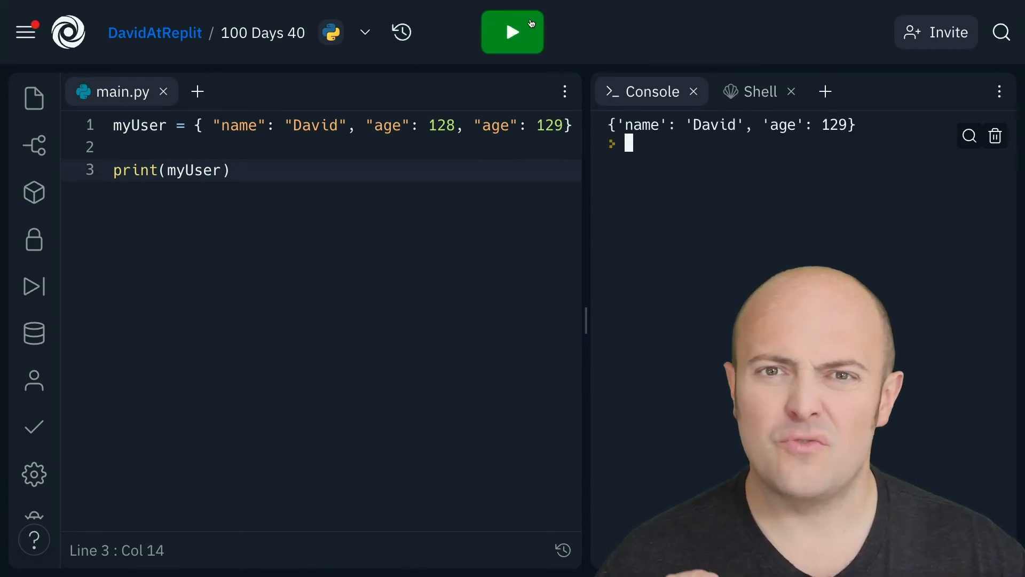